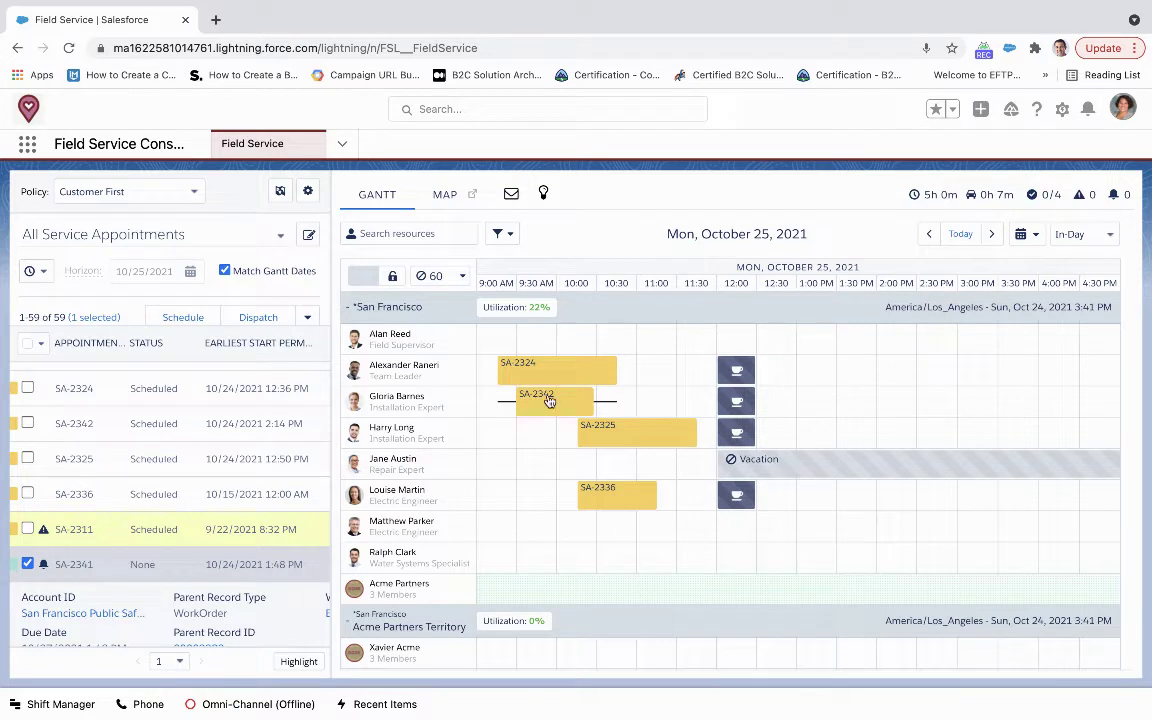
# Preview SA-2324 on the Gantt: Scheduled, 9:15 to 10:45 AM
pyautogui.moveTo(545, 377)
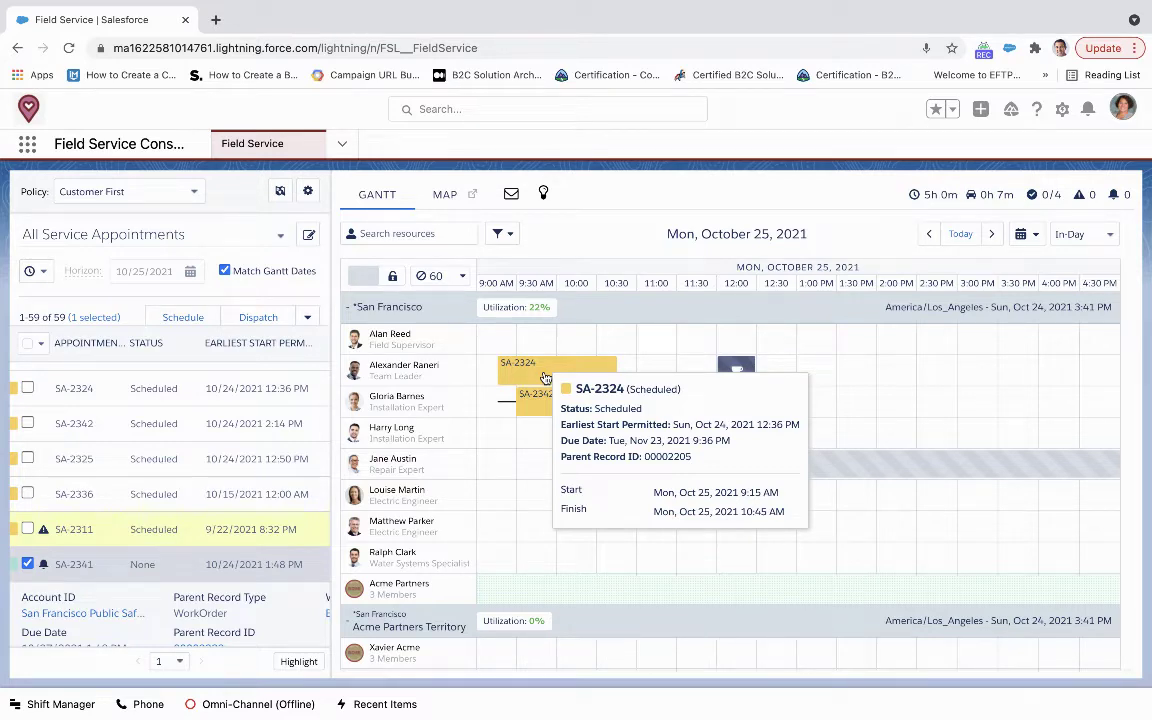
# Open SA-2324's full record and review its details and work order
pyautogui.click(535, 375)
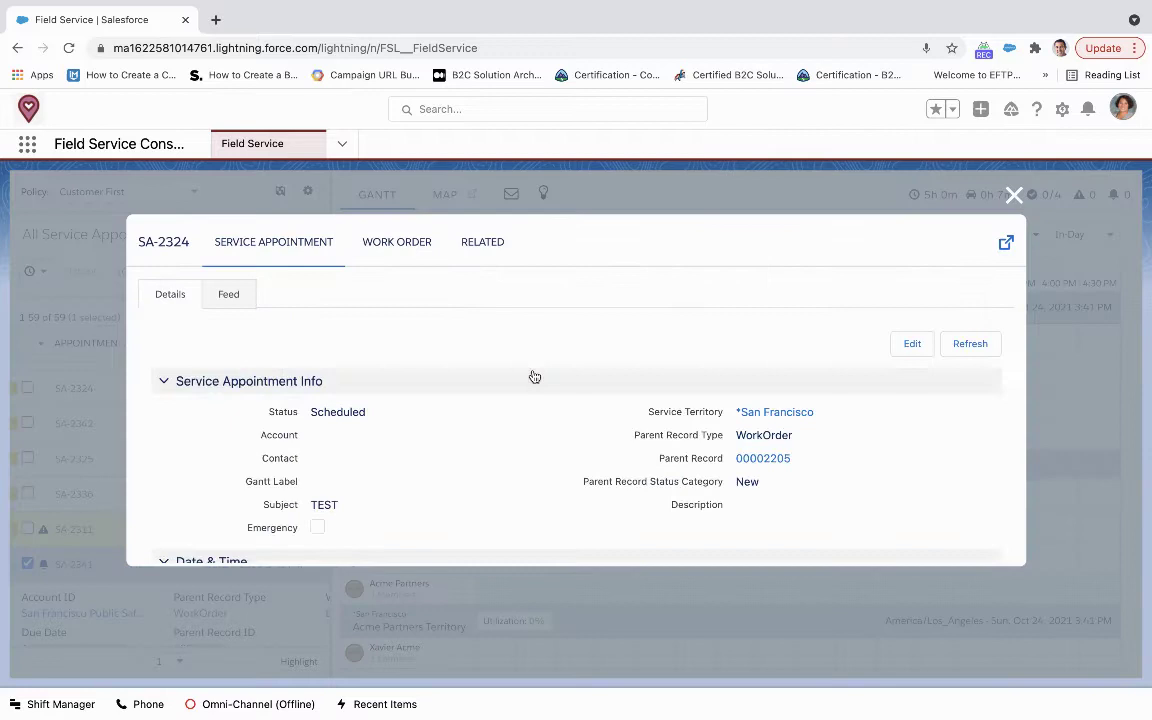
pyautogui.scroll(-3, 372, 366)
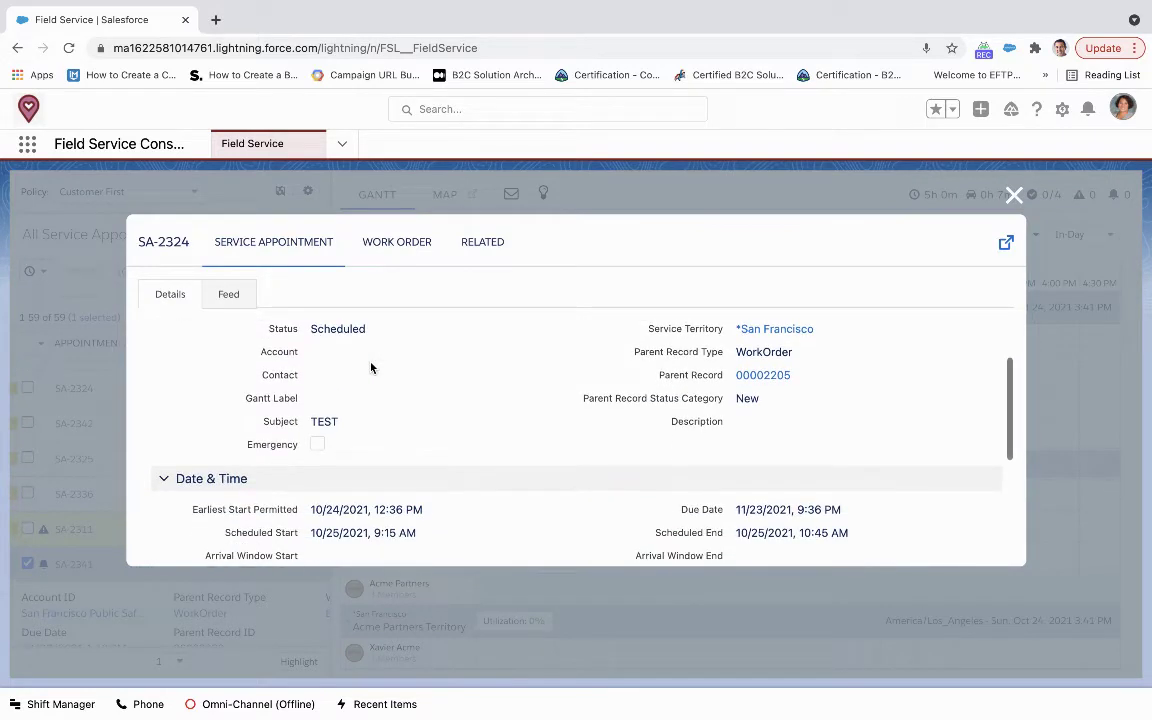
pyautogui.scroll(3, 370, 368)
pyautogui.scroll(-2, 372, 368)
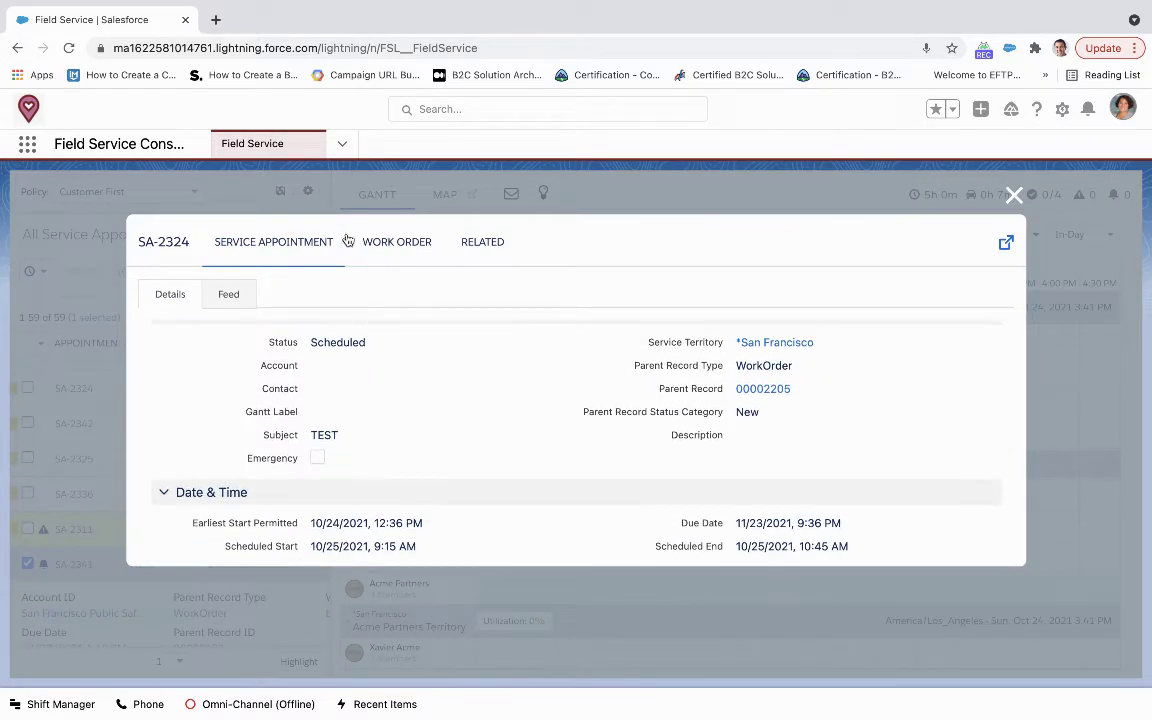
pyautogui.click(380, 244)
pyautogui.scroll(-2, 414, 408)
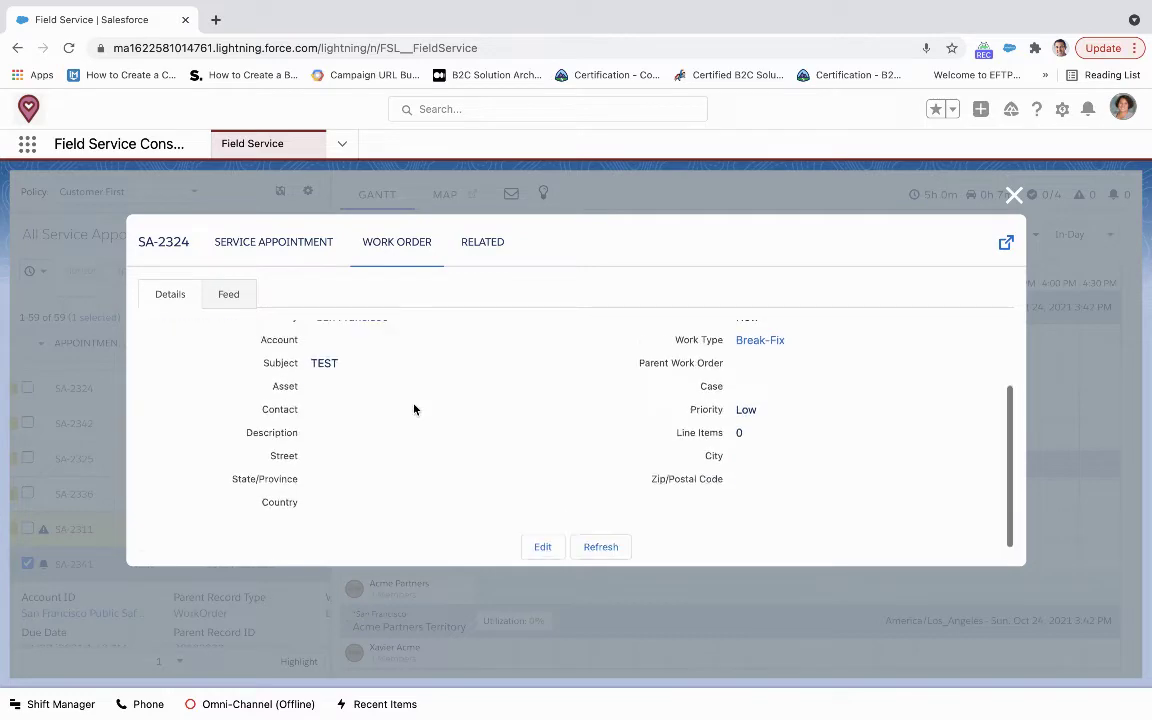
pyautogui.scroll(3, 414, 408)
# Check the related records, including the Break-Fix skill requirement at level 1.00, then close
pyautogui.click(481, 243)
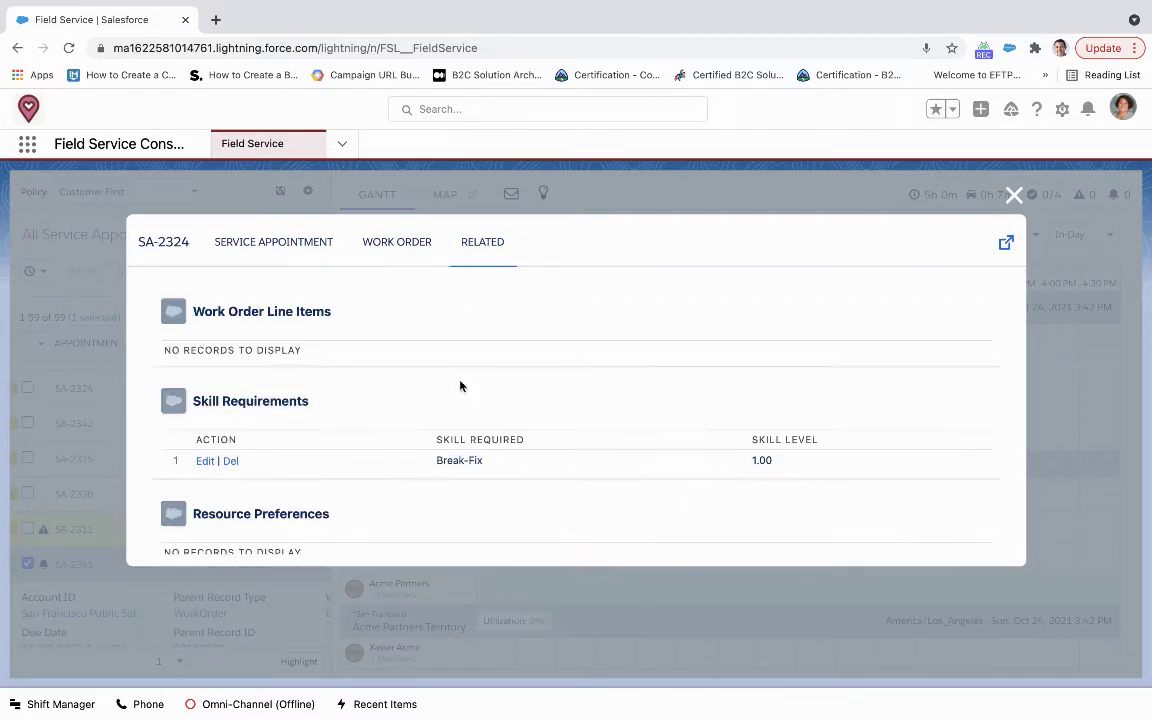
pyautogui.scroll(-2, 461, 385)
pyautogui.scroll(-2, 461, 385)
pyautogui.scroll(2, 461, 385)
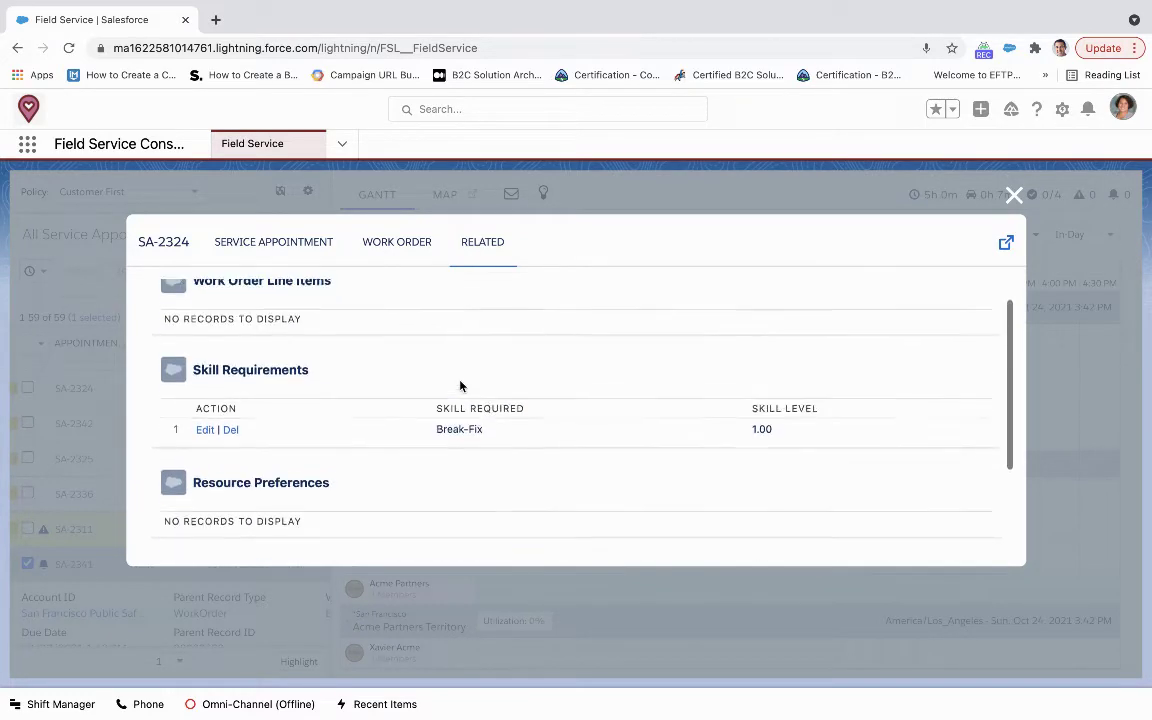
pyautogui.scroll(-2, 461, 385)
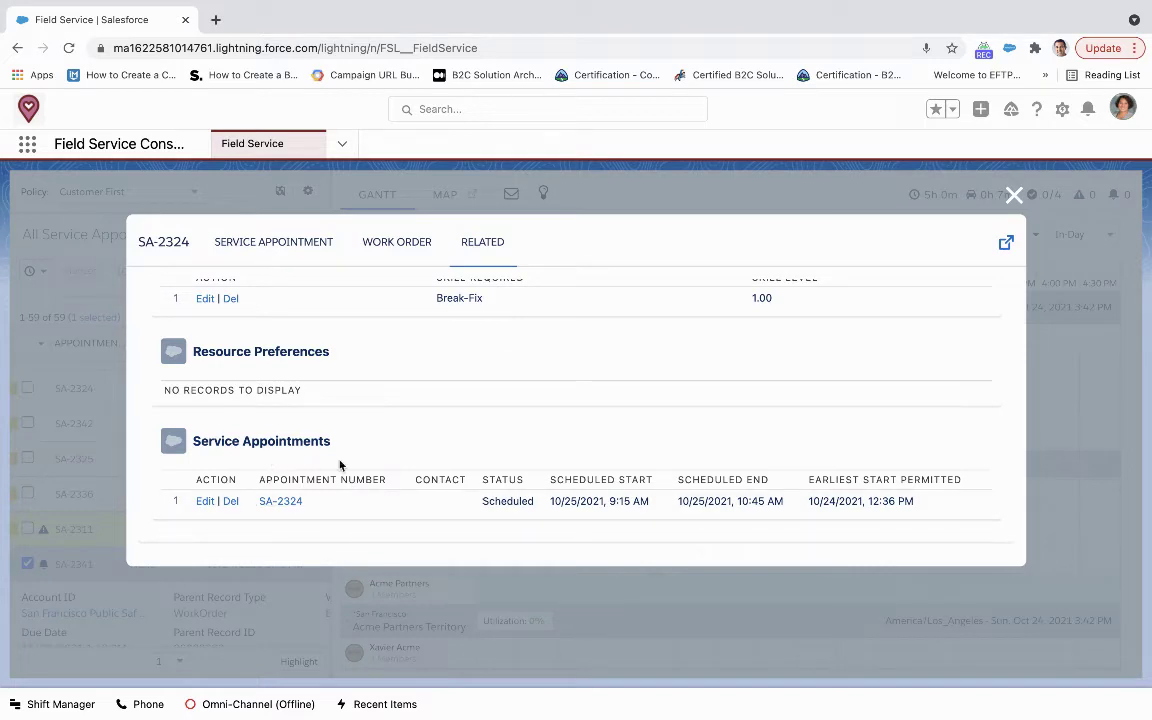
pyautogui.scroll(2, 360, 442)
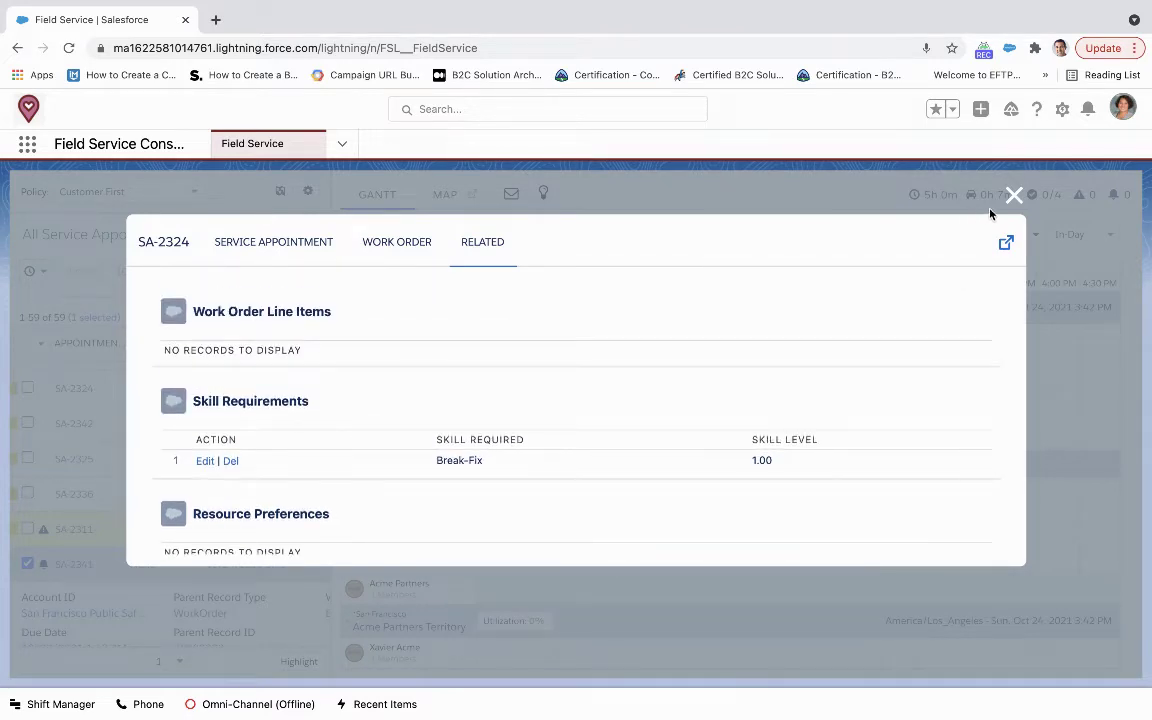
pyautogui.click(1013, 195)
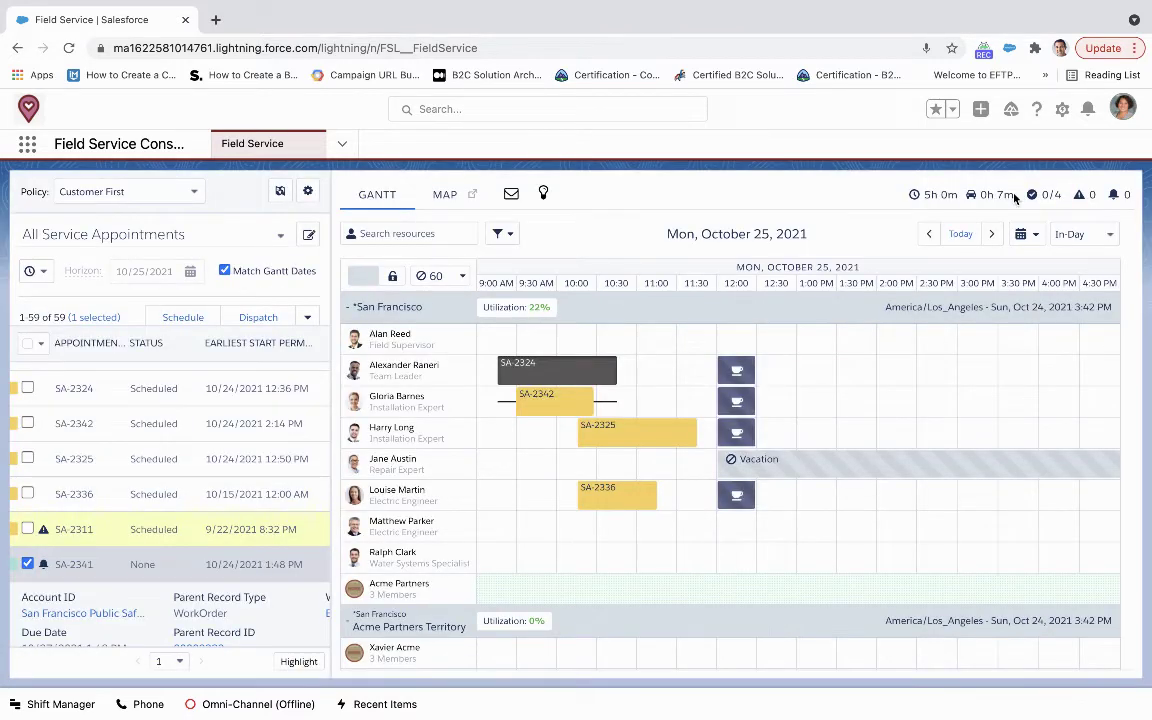
pyautogui.rightClick(530, 369)
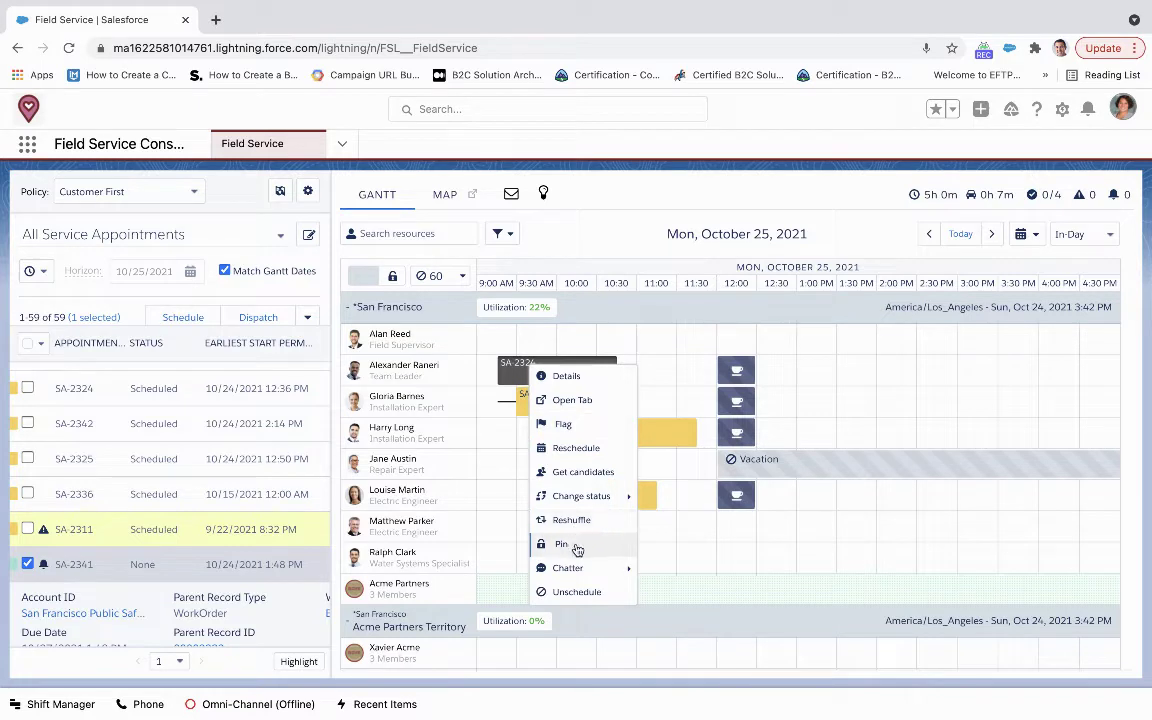
pyautogui.moveTo(557, 503)
pyautogui.click(555, 472)
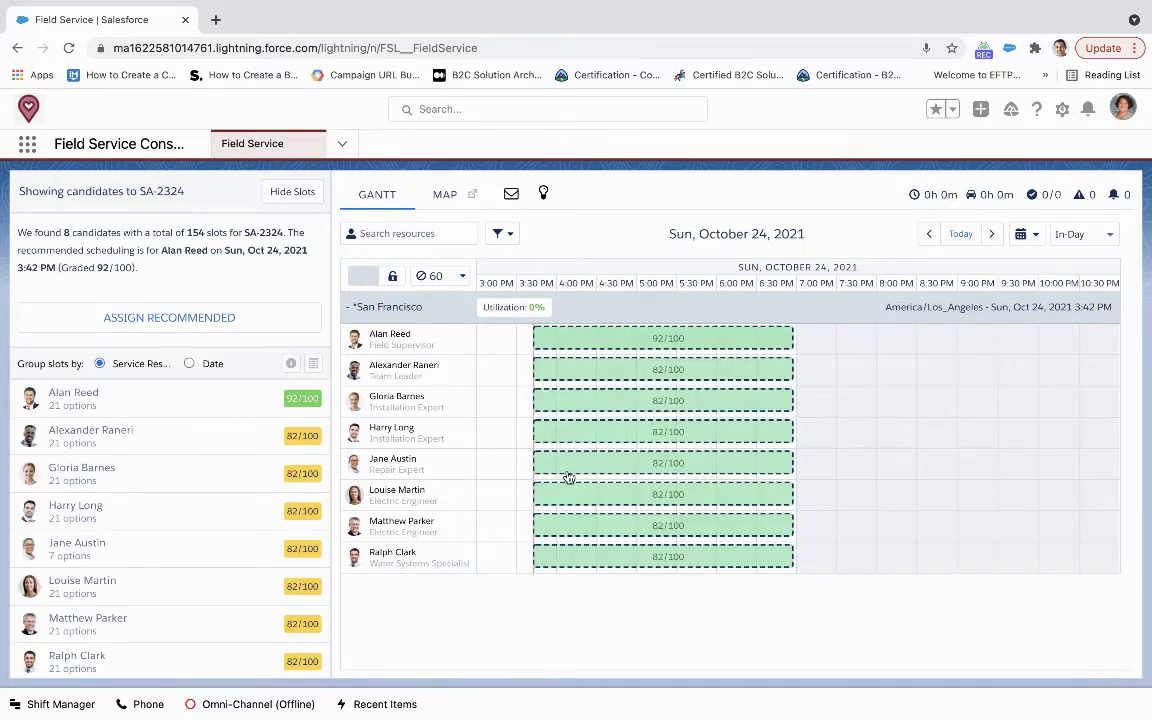
pyautogui.click(160, 400)
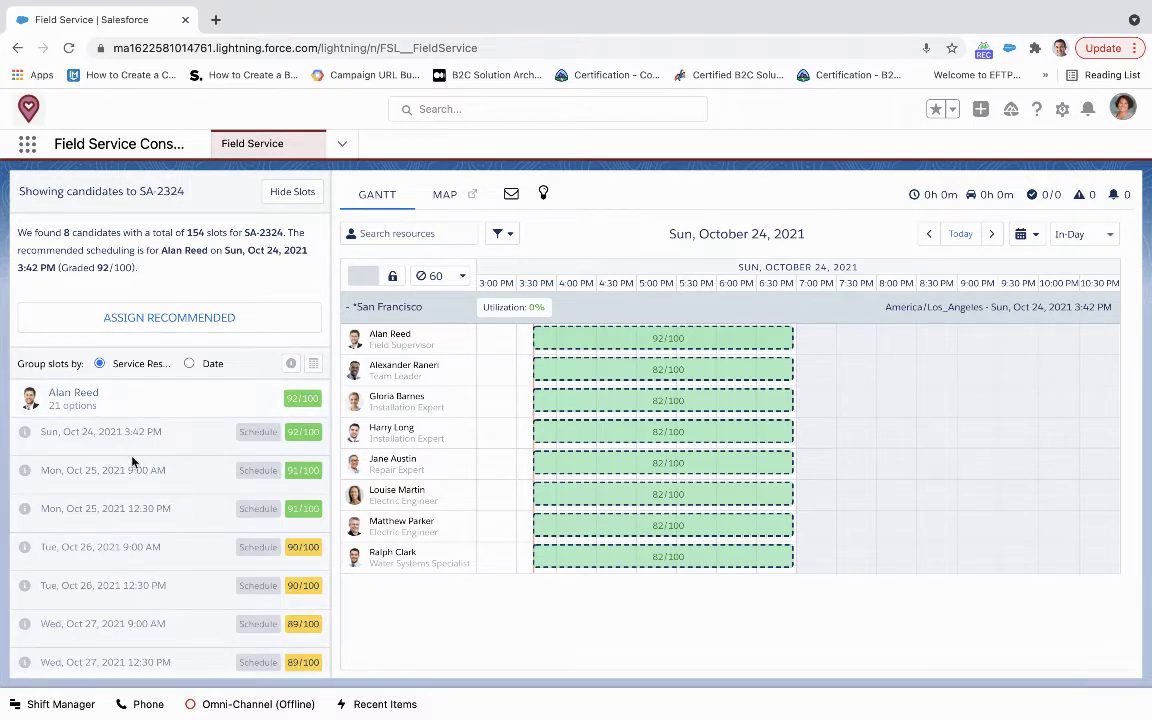
pyautogui.click(108, 441)
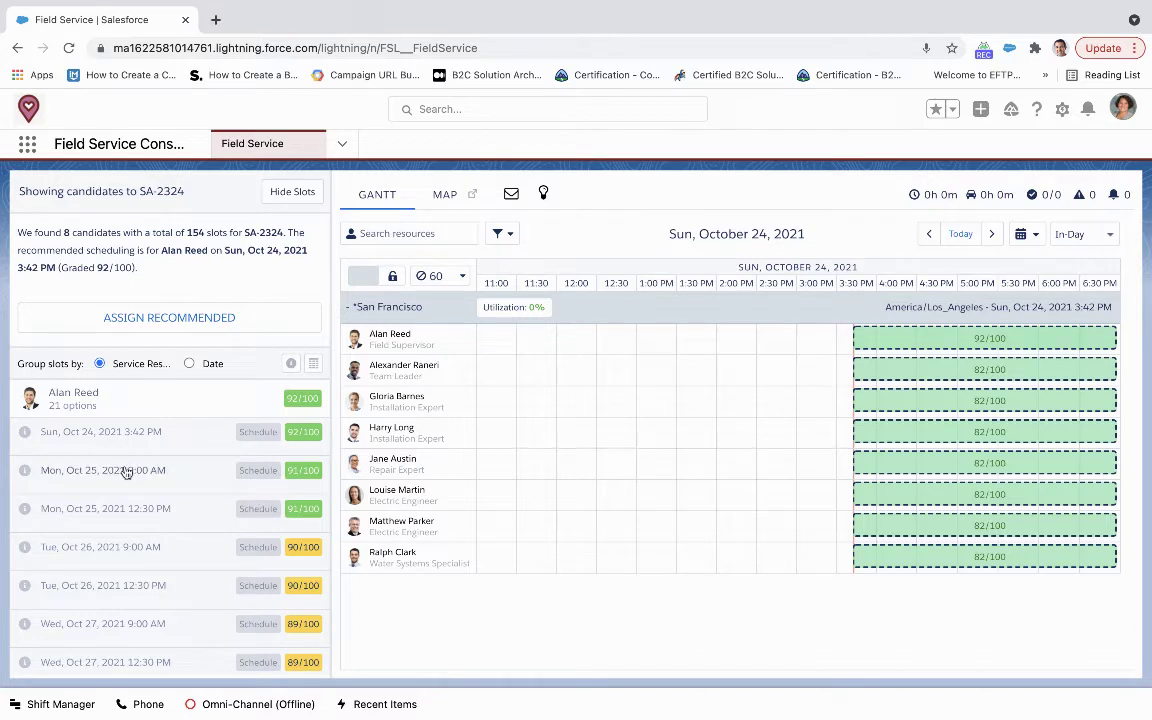
pyautogui.scroll(-3, 140, 480)
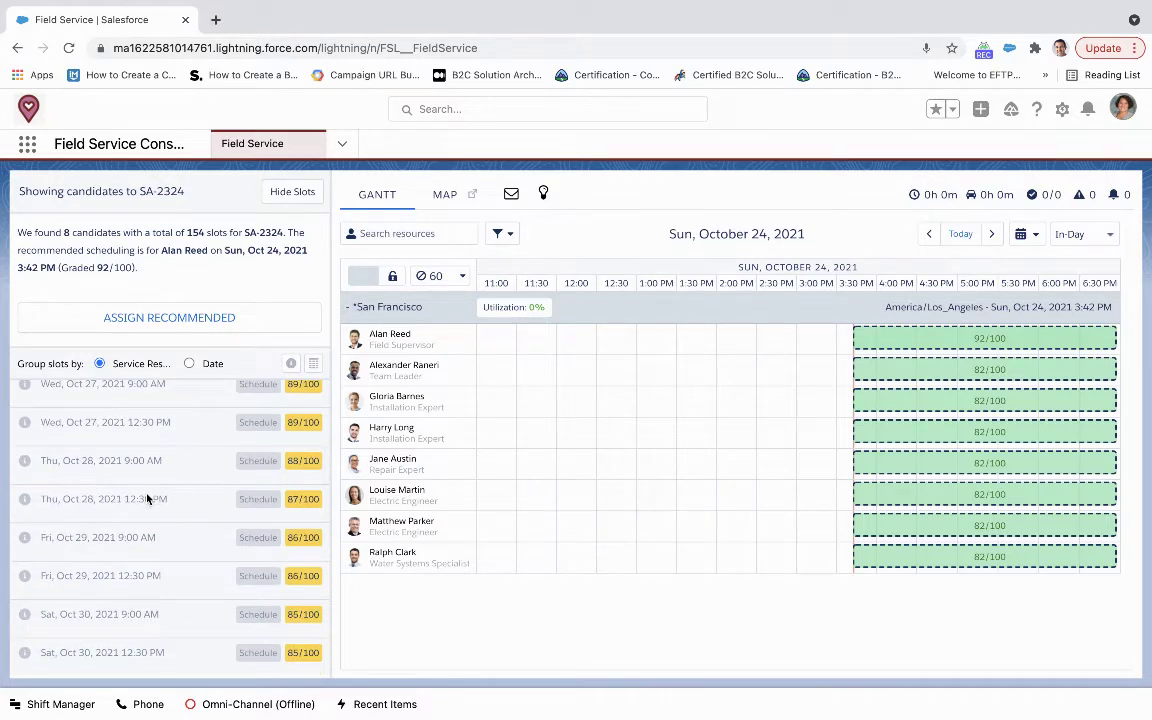
pyautogui.click(130, 320)
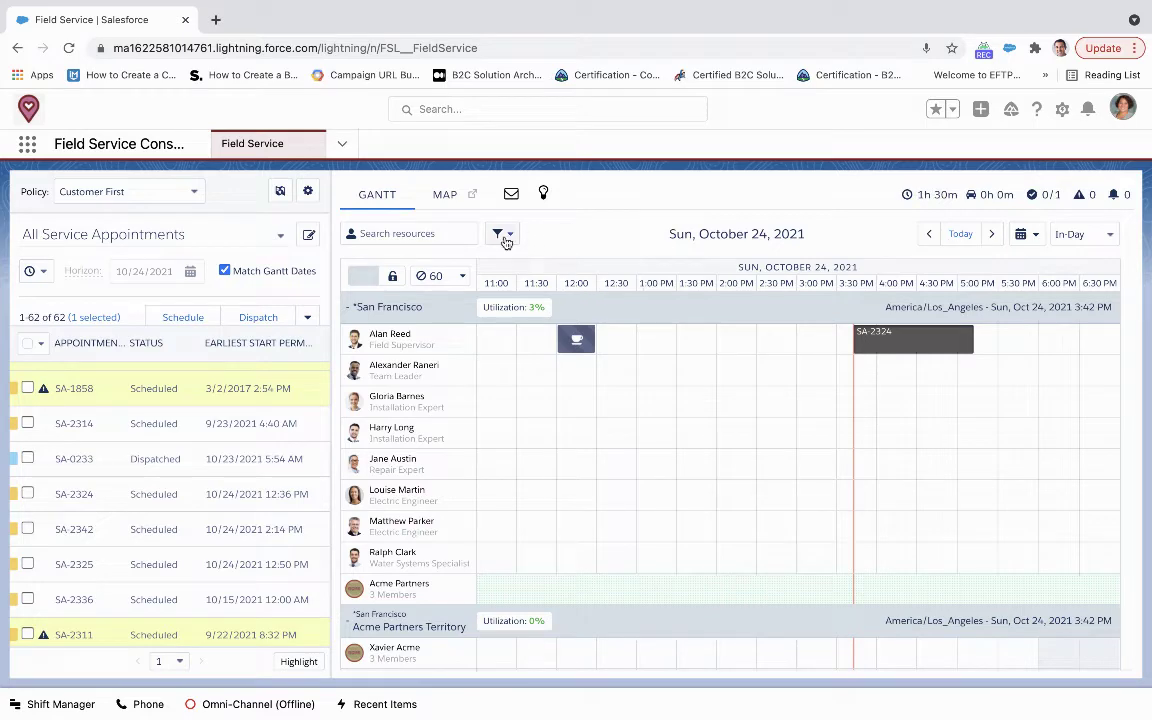
# Advance the Gantt to Monday, Oct 25 and drop SA-2341 onto SA-2342's technician row
pyautogui.click(989, 235)
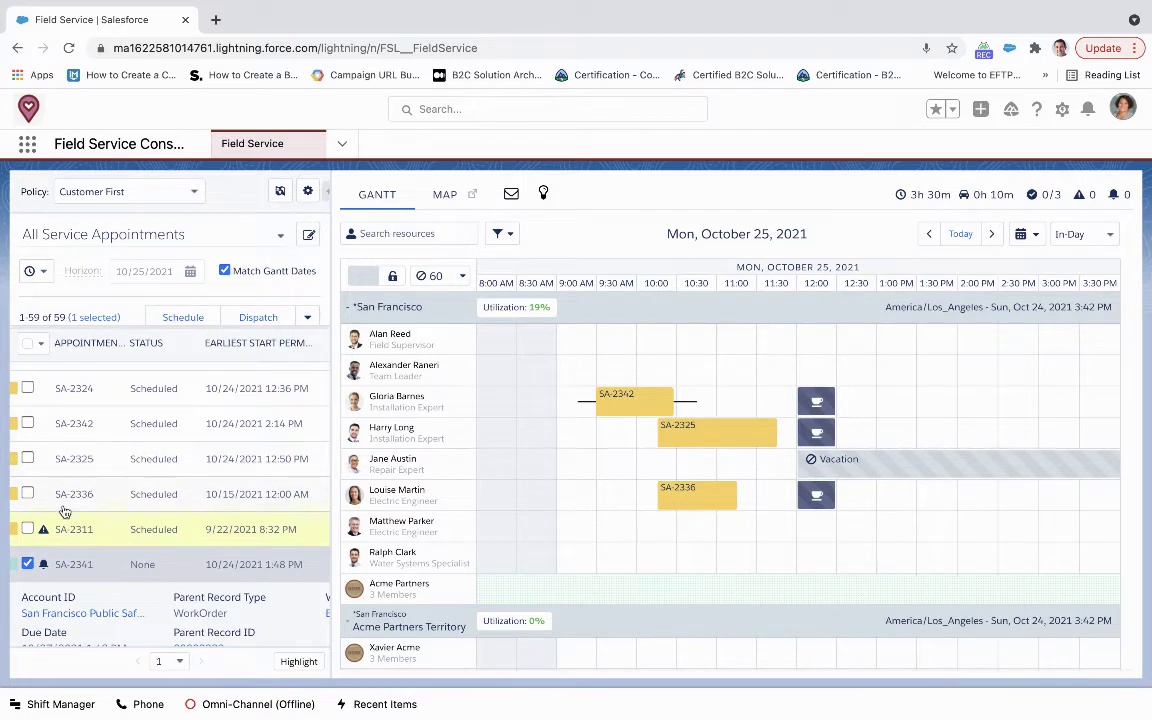
pyautogui.scroll(-1, 63, 512)
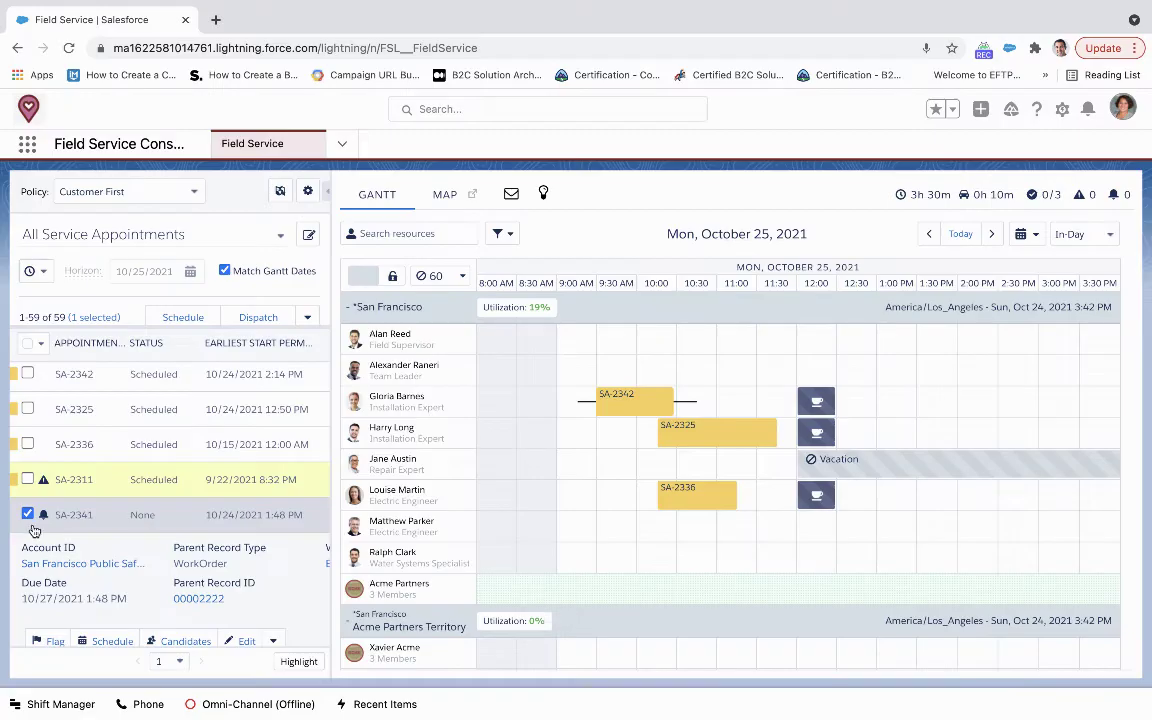
pyautogui.click(27, 515)
pyautogui.moveTo(233, 484); pyautogui.dragTo(641, 410)
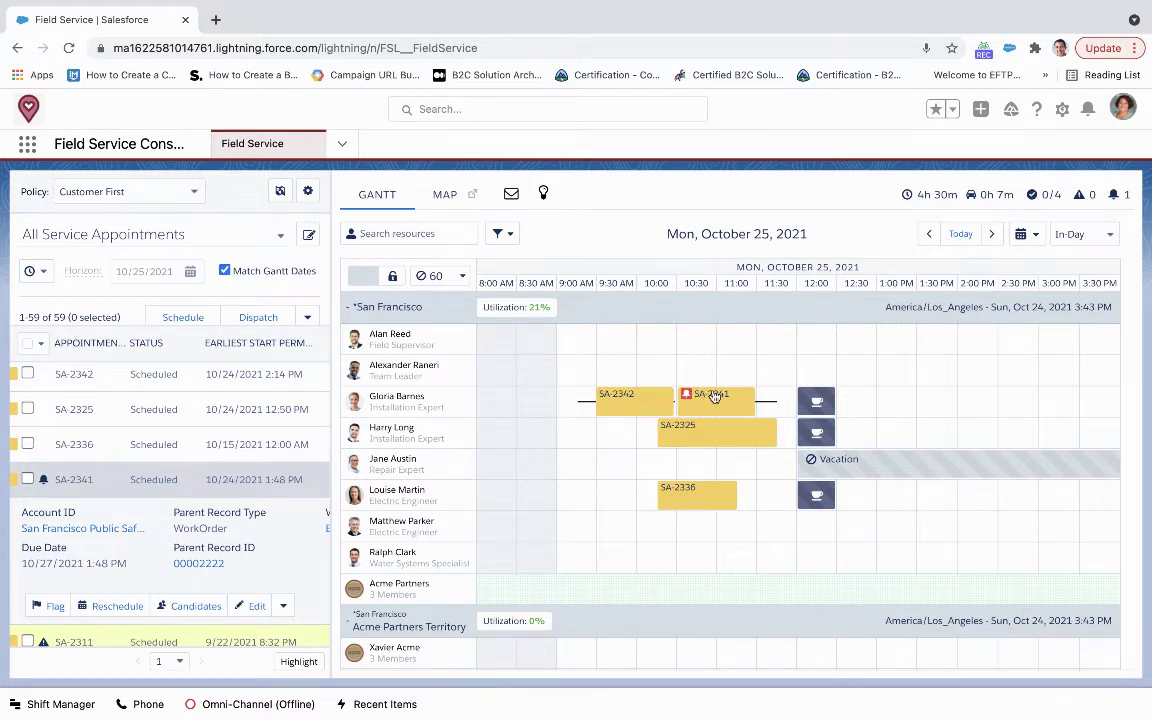
# Shift SA-2341 later to start at 10:45 so it no longer overlaps SA-2342
pyautogui.click(720, 396)
pyautogui.moveTo(723, 397); pyautogui.dragTo(743, 397)
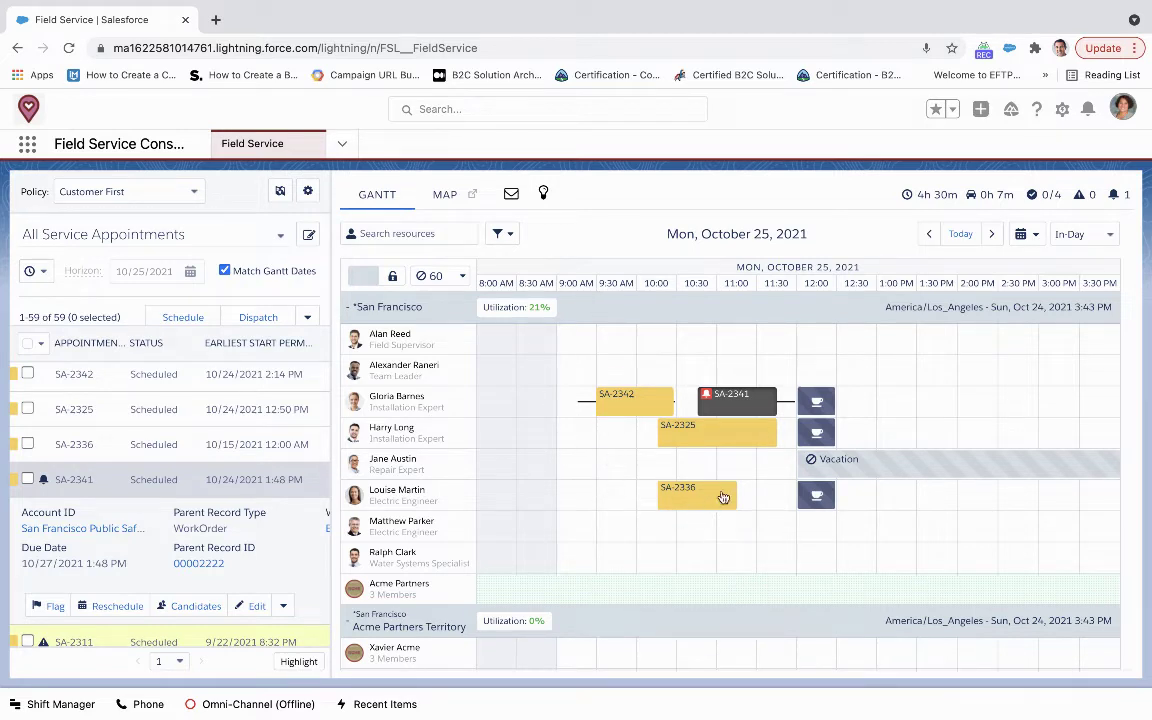
pyautogui.moveTo(723, 497)
# Change SA-2325's status from Scheduled to Dispatched so its Gantt bar turns blue
pyautogui.rightClick(700, 440)
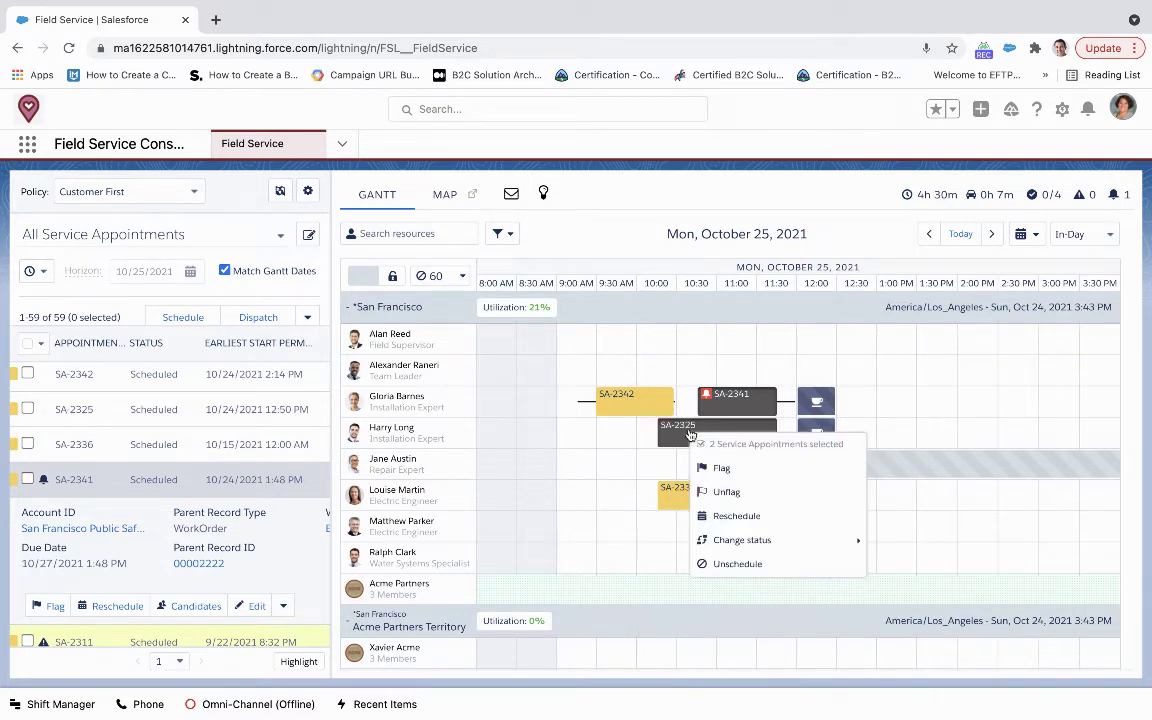
pyautogui.click(666, 441)
pyautogui.rightClick(666, 441)
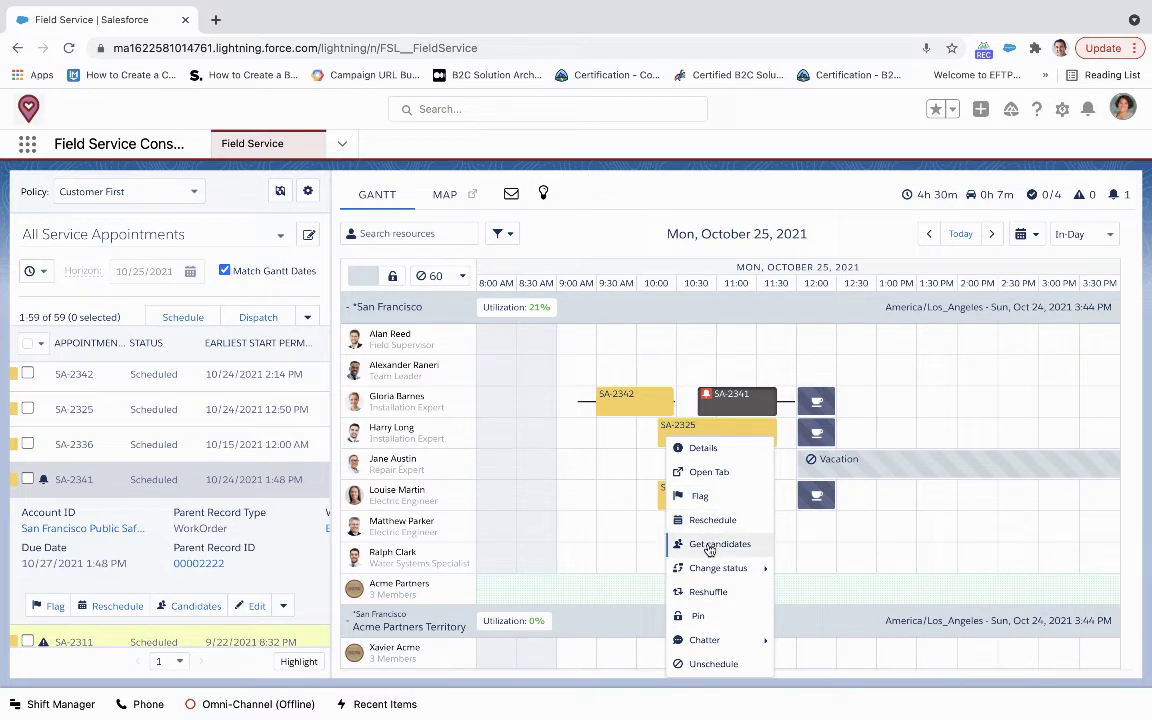
pyautogui.moveTo(713, 570)
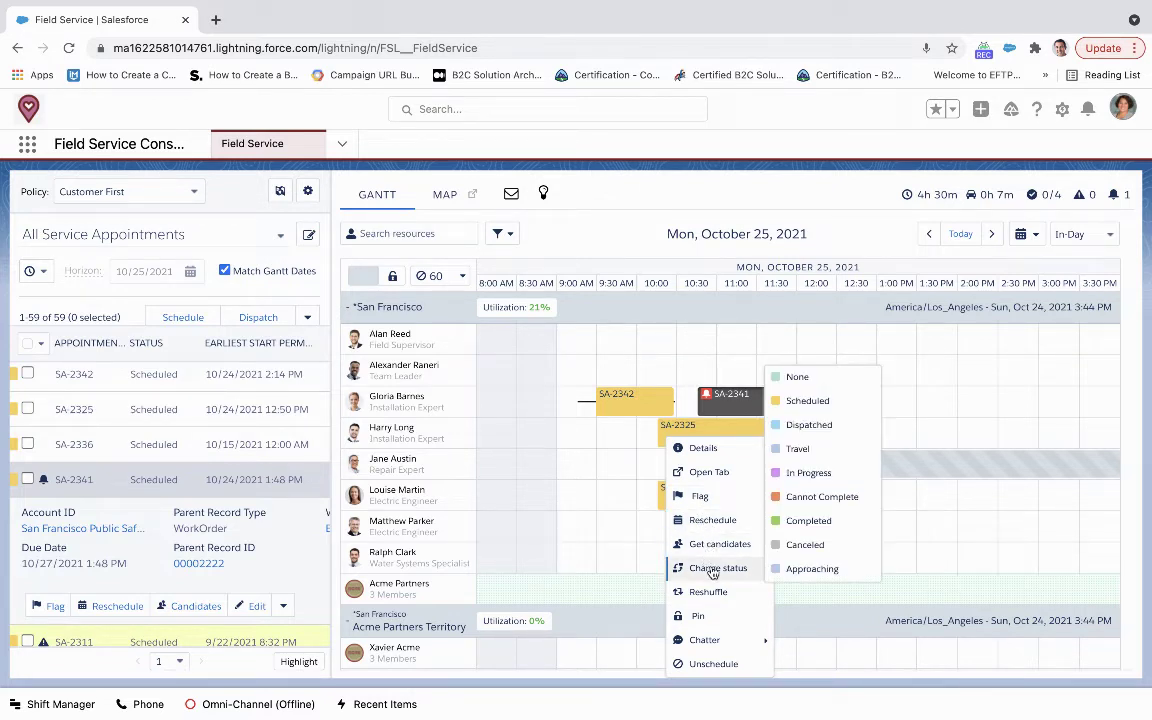
pyautogui.click(773, 541)
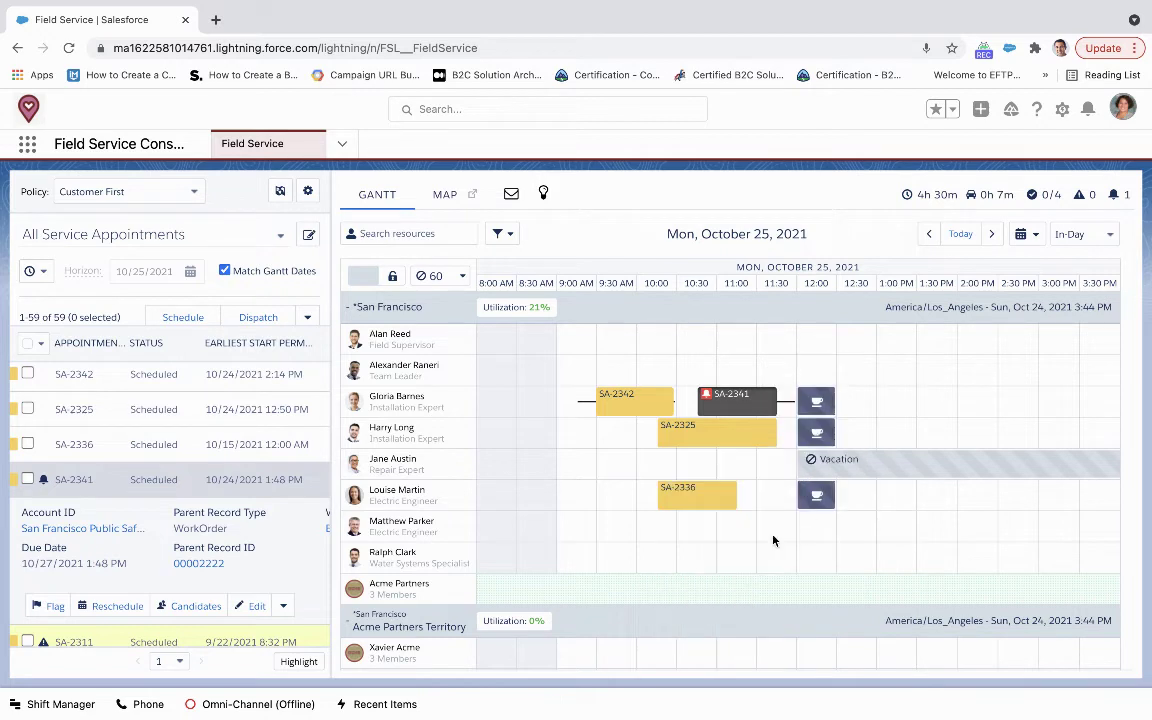
pyautogui.keyDown('ctrl'); pyautogui.click(717, 433); pyautogui.keyUp('ctrl')
pyautogui.rightClick(717, 433)
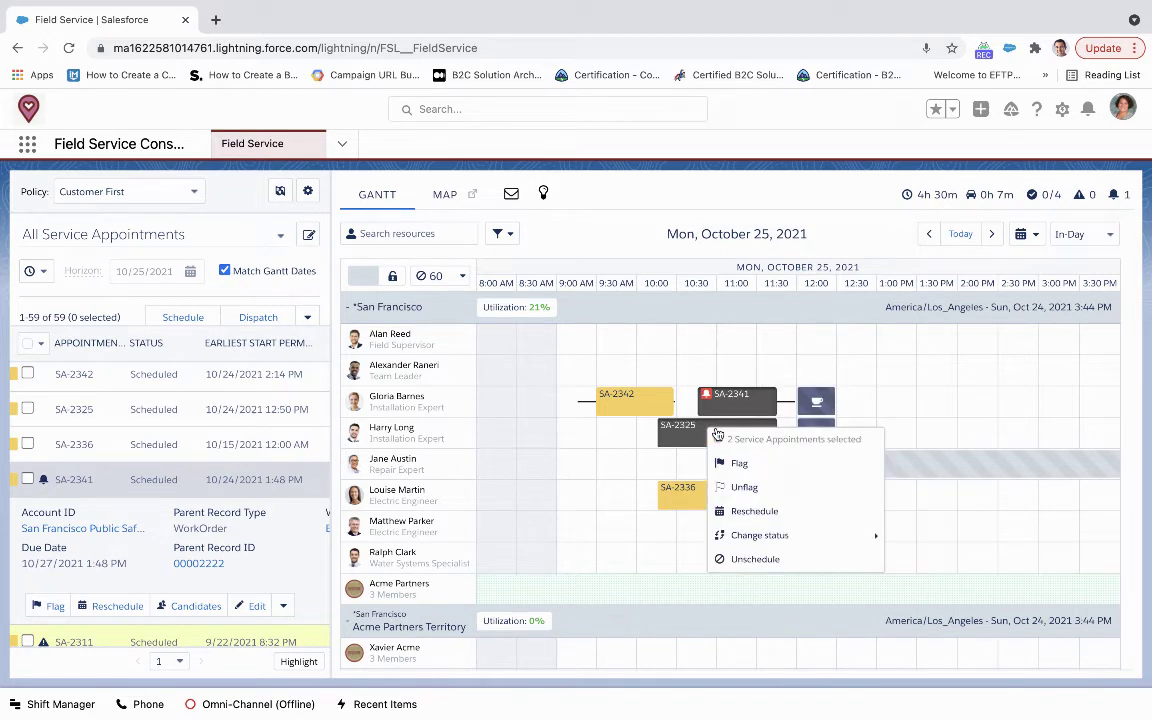
pyautogui.keyDown('ctrl'); pyautogui.click(689, 433); pyautogui.keyUp('ctrl')
pyautogui.rightClick(689, 437)
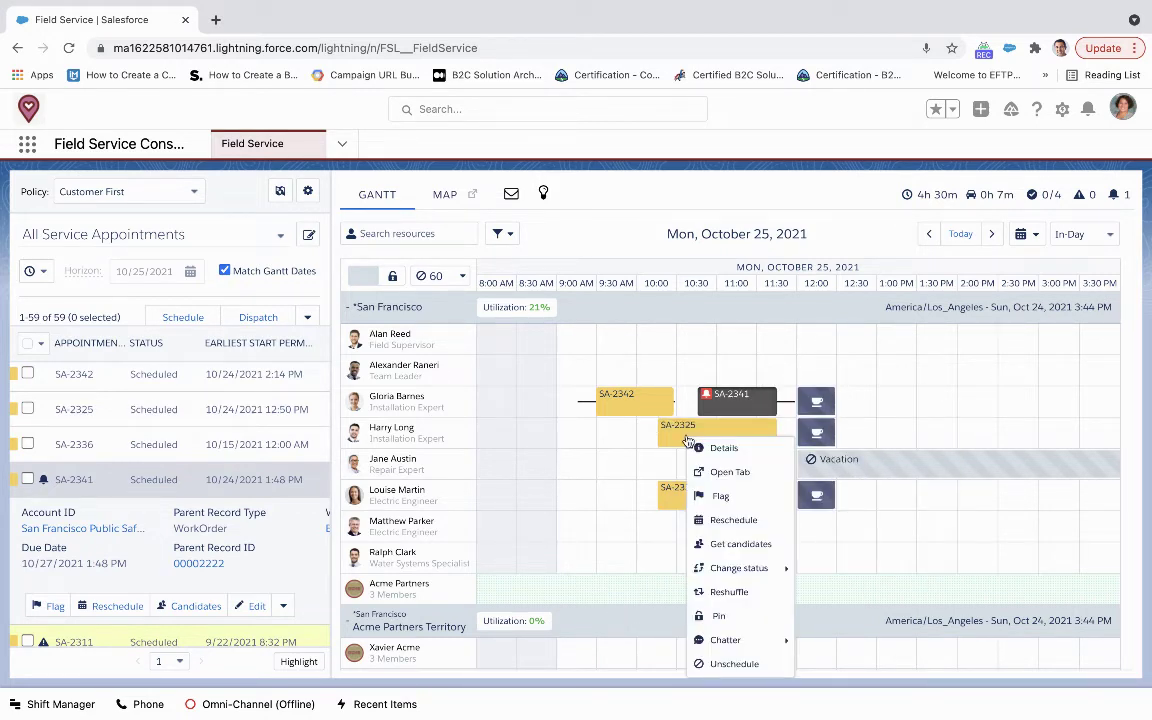
pyautogui.moveTo(745, 568)
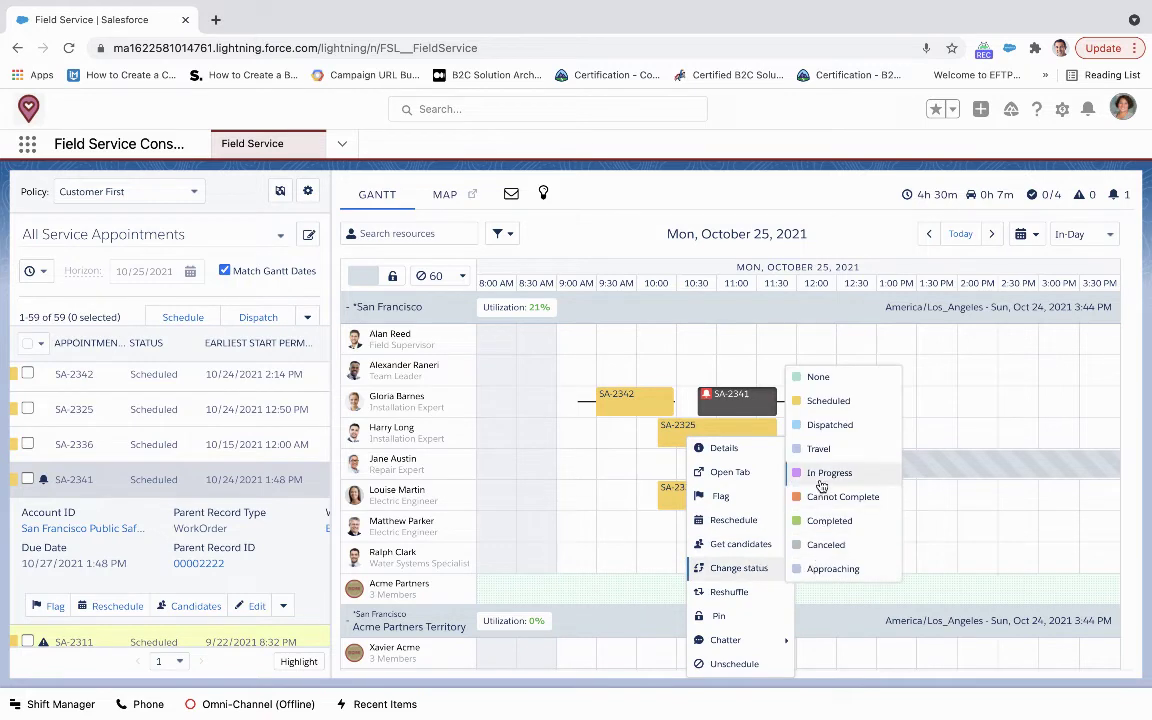
pyautogui.click(817, 428)
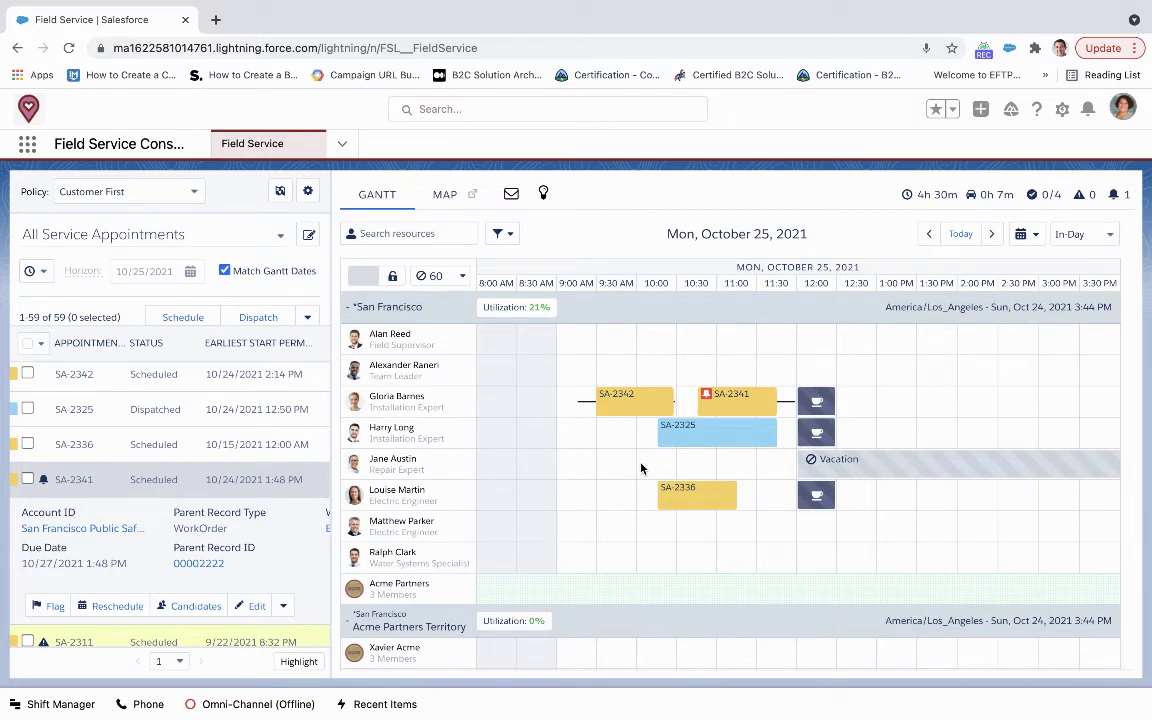
# Show appointments on the Los Angeles territory map and reschedule SA-2312 from its marker
pyautogui.click(445, 196)
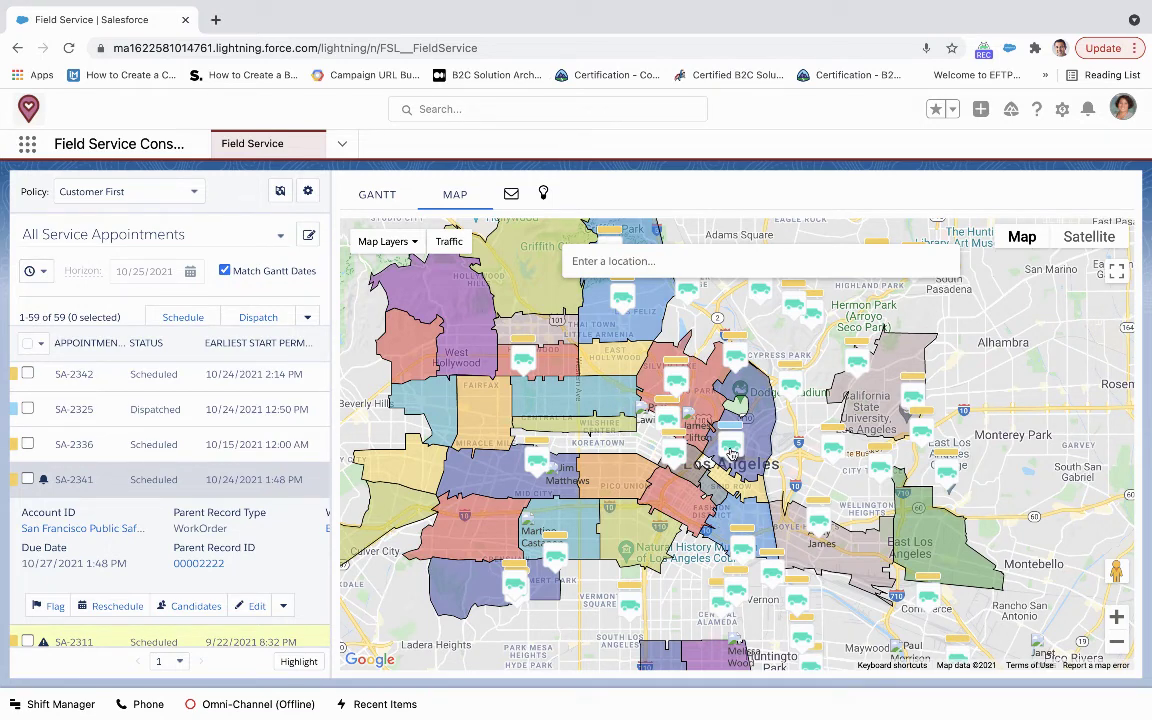
pyautogui.click(731, 450)
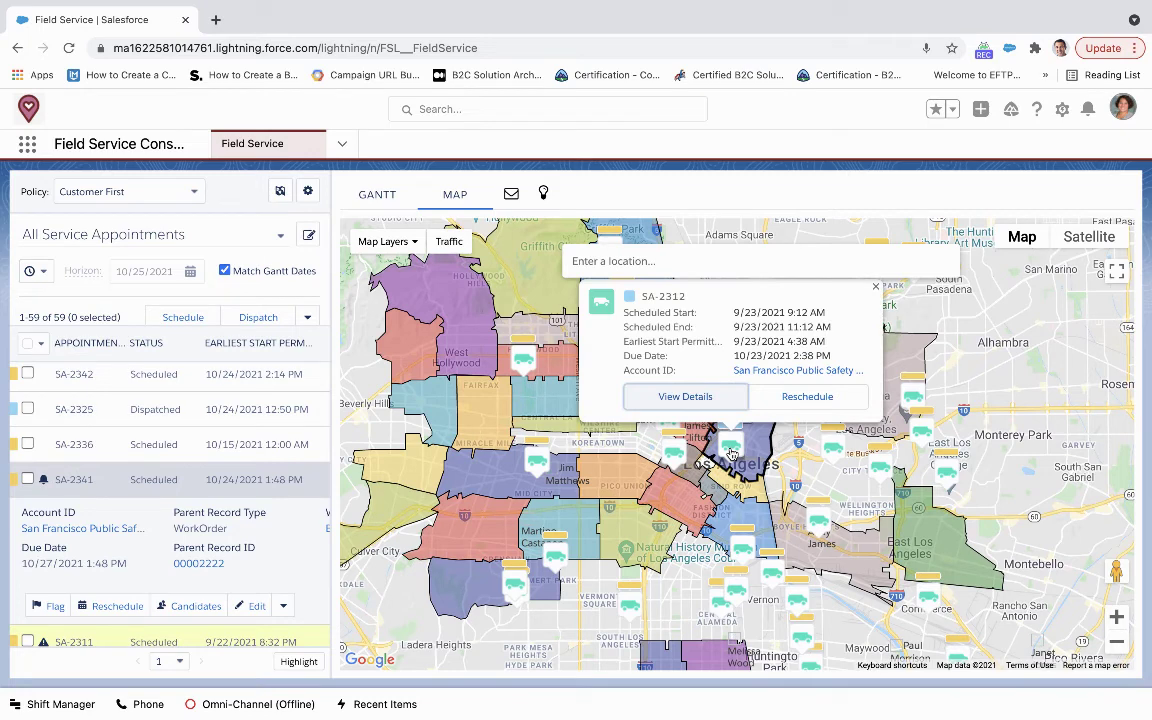
pyautogui.click(808, 397)
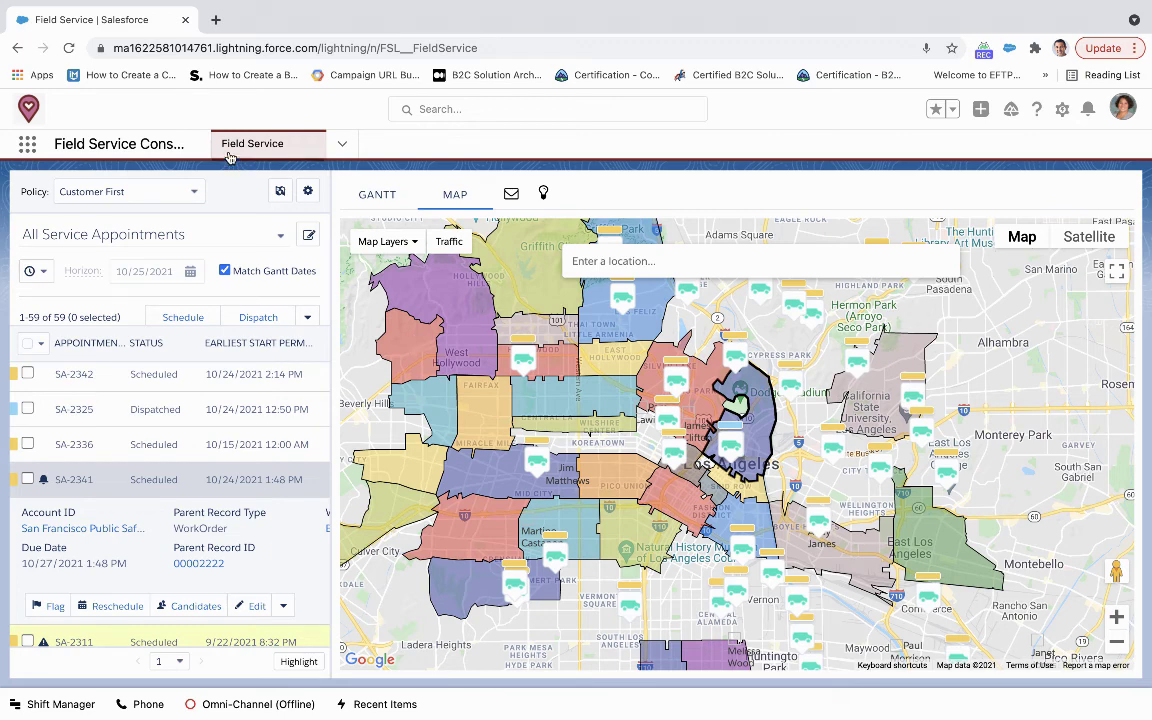
# Switch back to the Gantt schedule for Monday, October 25, 2021
pyautogui.click(377, 194)
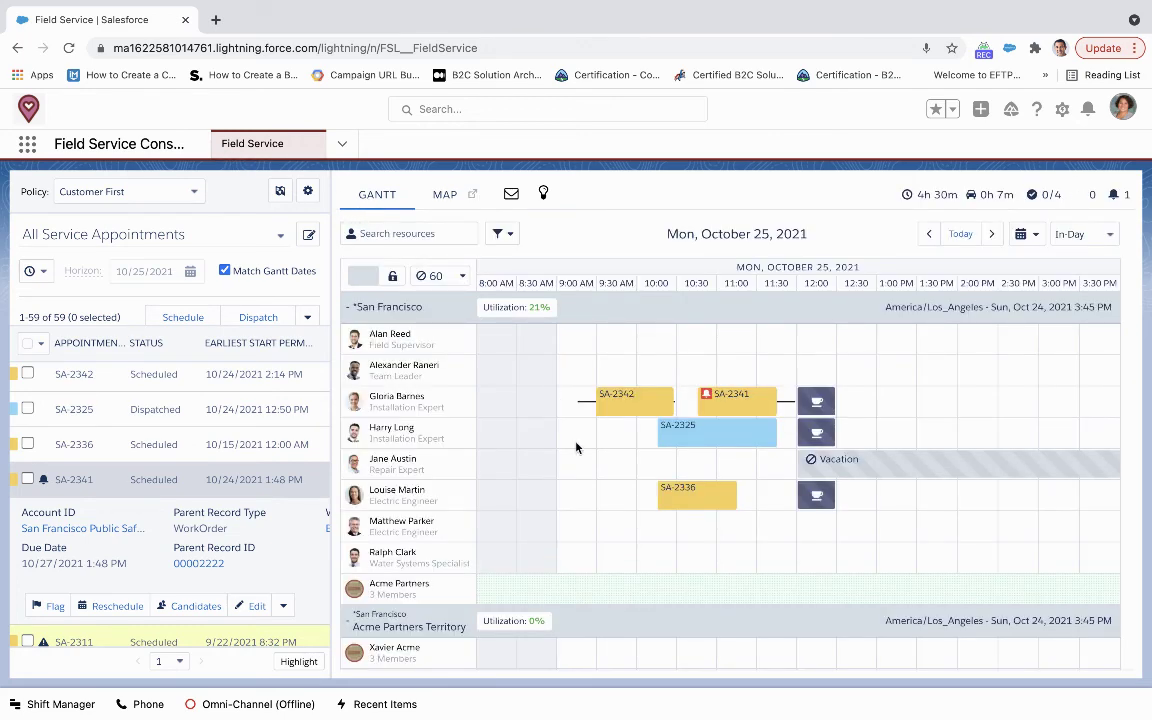